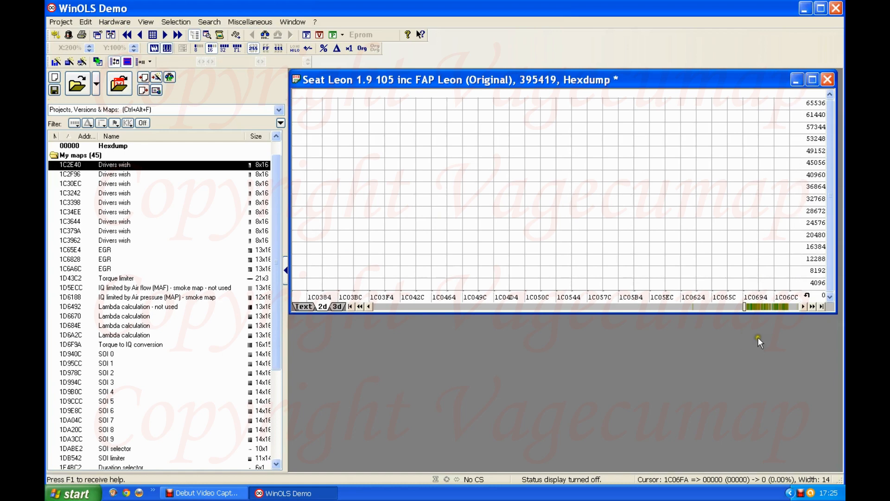
Step: Locate the torque limiter map near address 1D43C2 in the hexdump's 2D graph and select it
click(761, 307)
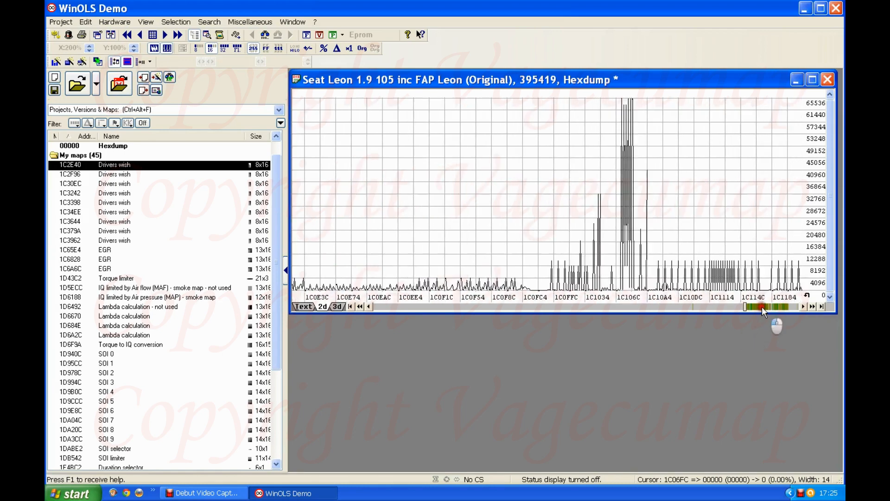
drag(761, 307, 761, 307)
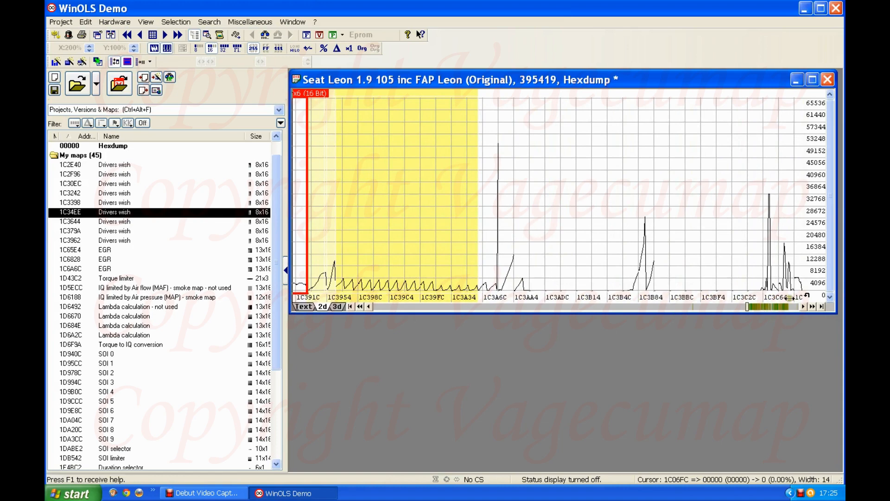
drag(764, 308, 775, 307)
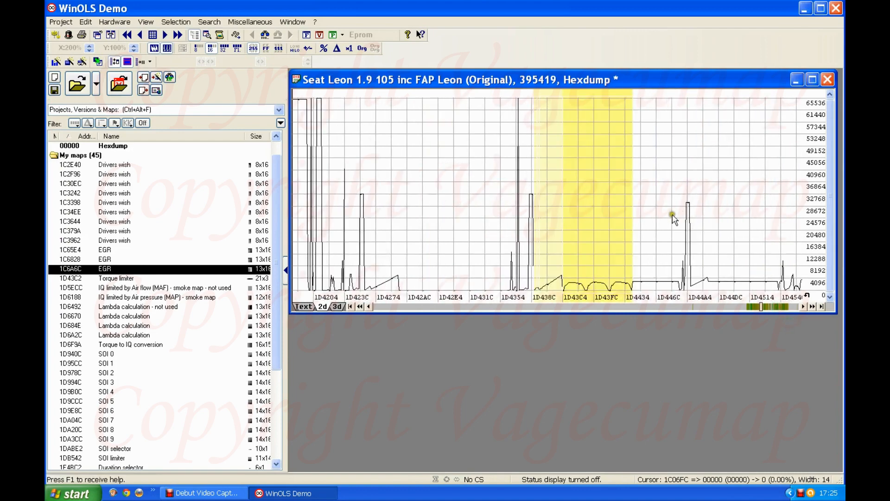
click(587, 213)
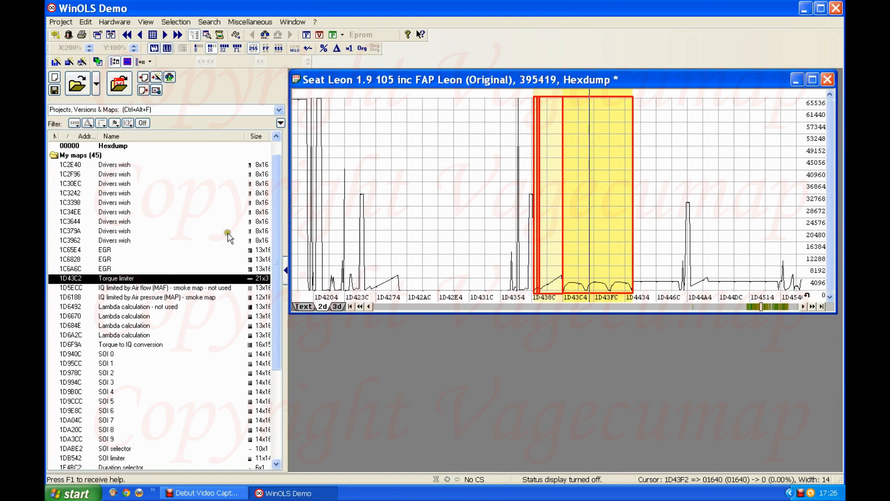
Step: Examine the hexdump graph ahead of the torque limiter, around the two adjacent 10x10 maps near address 1D2A64
click(420, 307)
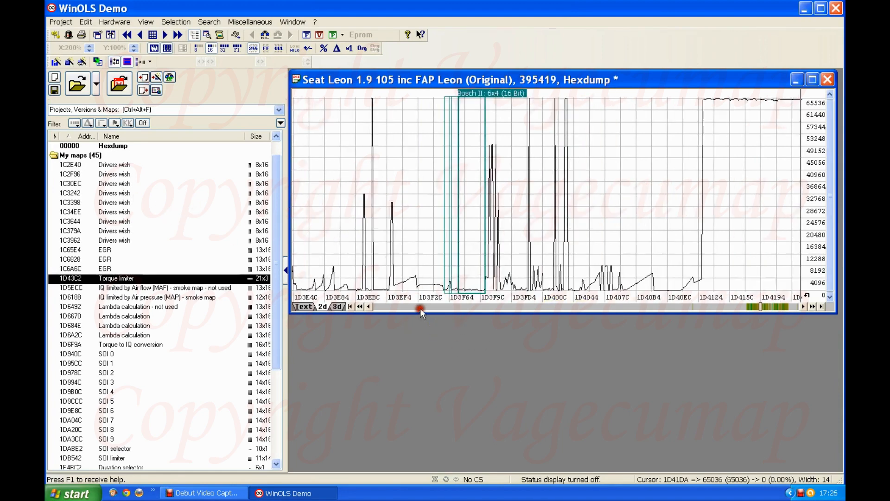
click(420, 308)
click(420, 308)
click(420, 307)
click(420, 308)
click(420, 308)
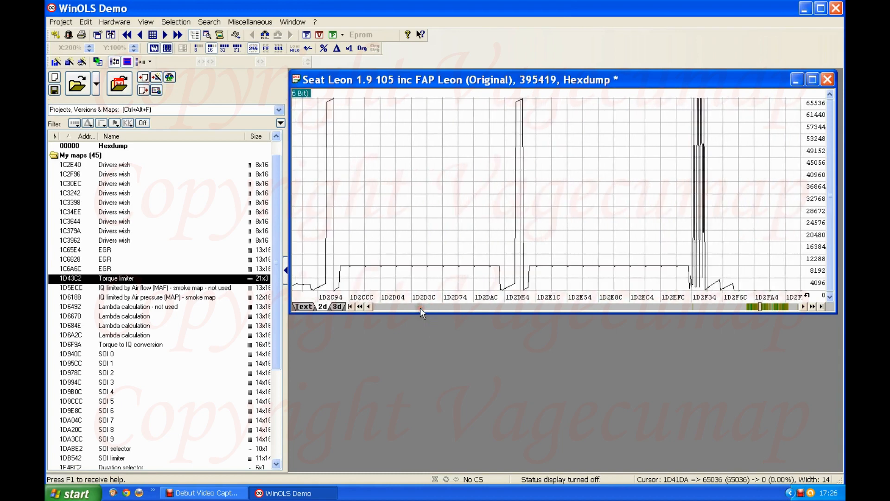
click(420, 308)
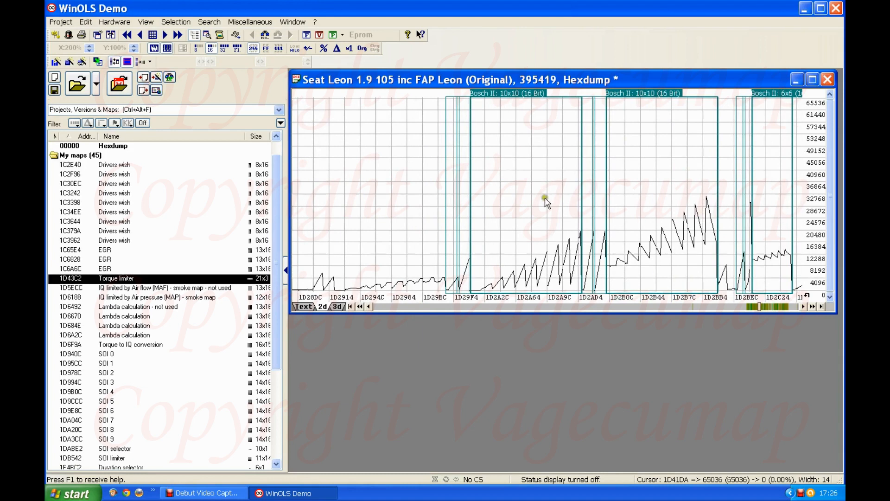
scroll(546, 200, down, 1)
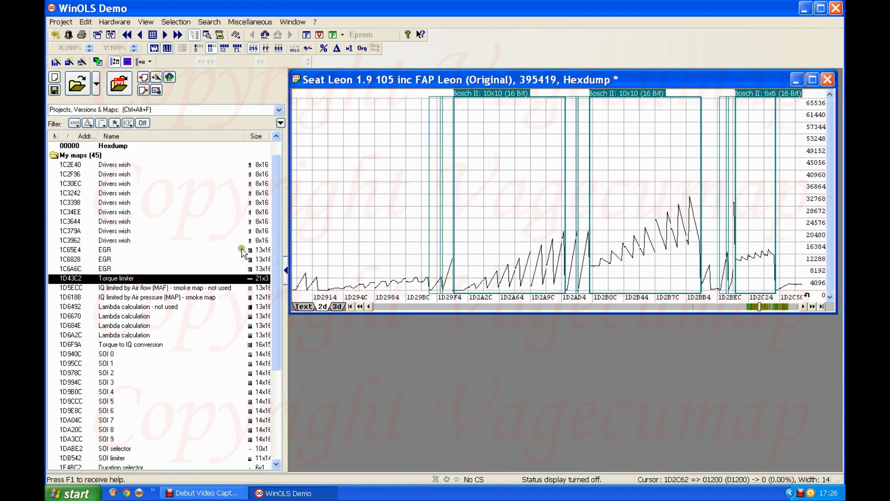
scroll(597, 148, down, 4)
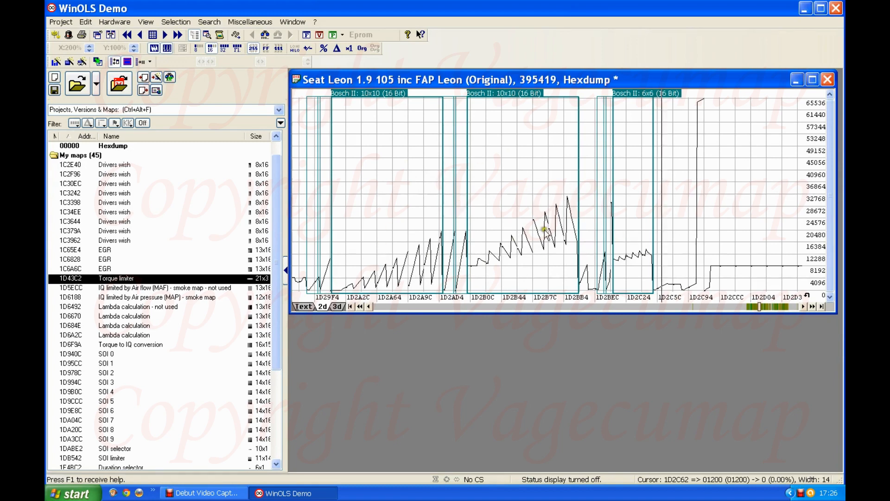
Step: Examine the hexdump graph around the two adjacent 8x8 maps near 1D3CFC and the spikes that follow them
click(785, 307)
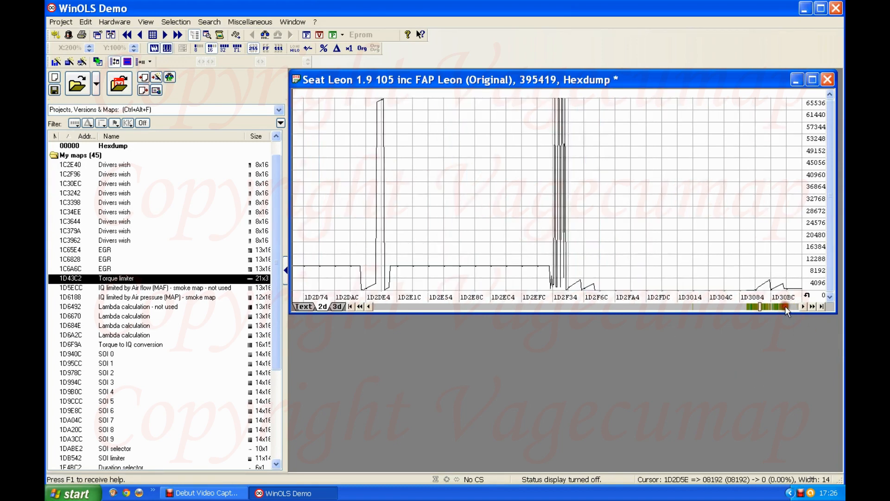
click(785, 306)
click(785, 306)
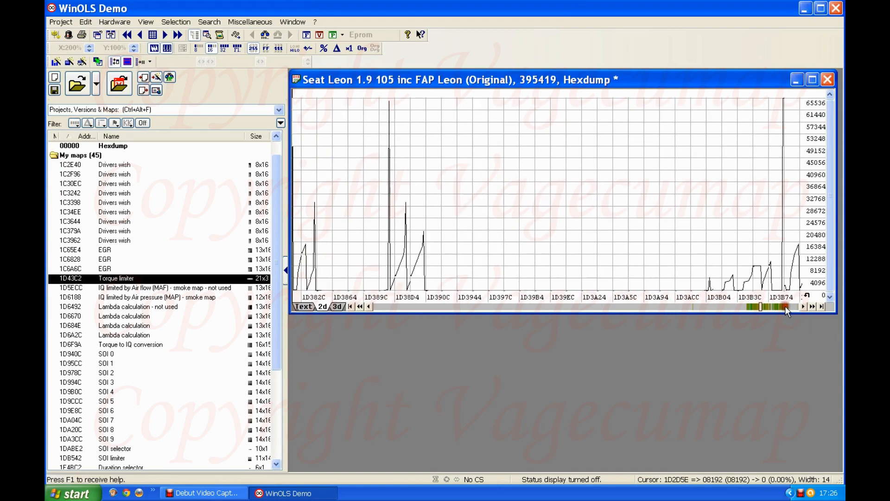
click(786, 306)
scroll(528, 213, down, 4)
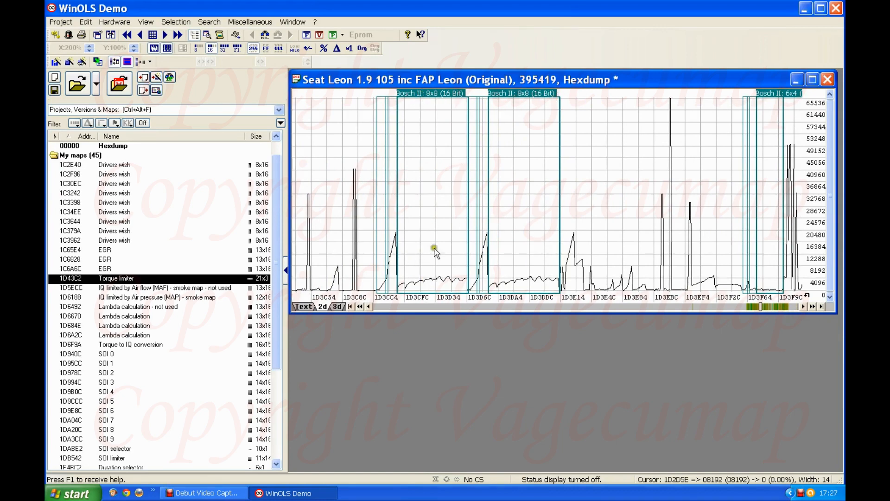
scroll(485, 207, down, 1)
scroll(484, 207, down, 12)
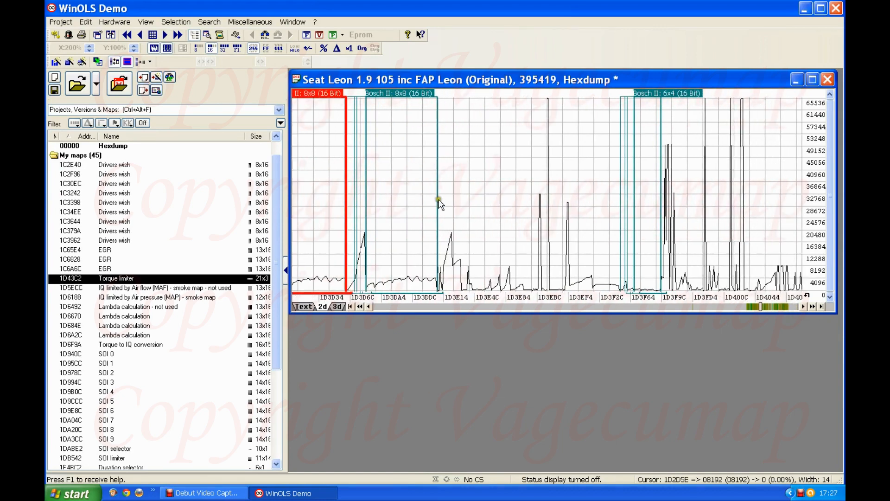
scroll(435, 202, down, 3)
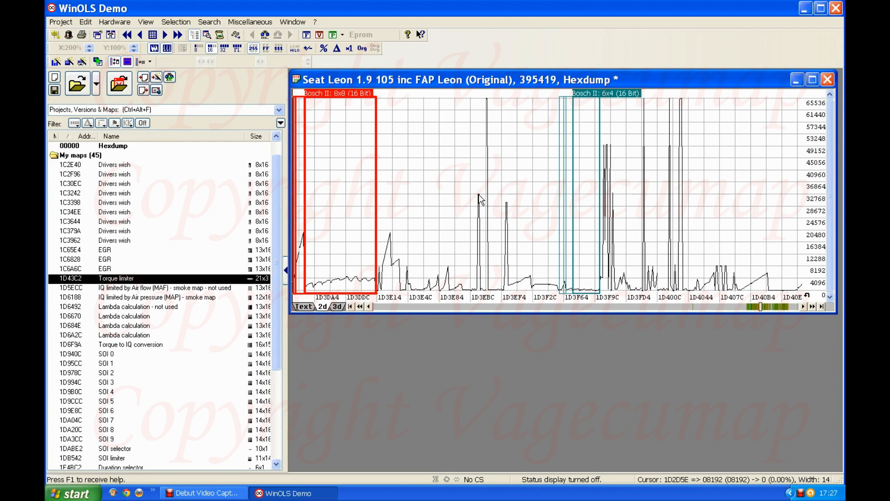
Step: Place the cursor on the first tall spike after the 8x8 maps, at address 1D3ECA, and display the hexdump as text
click(478, 194)
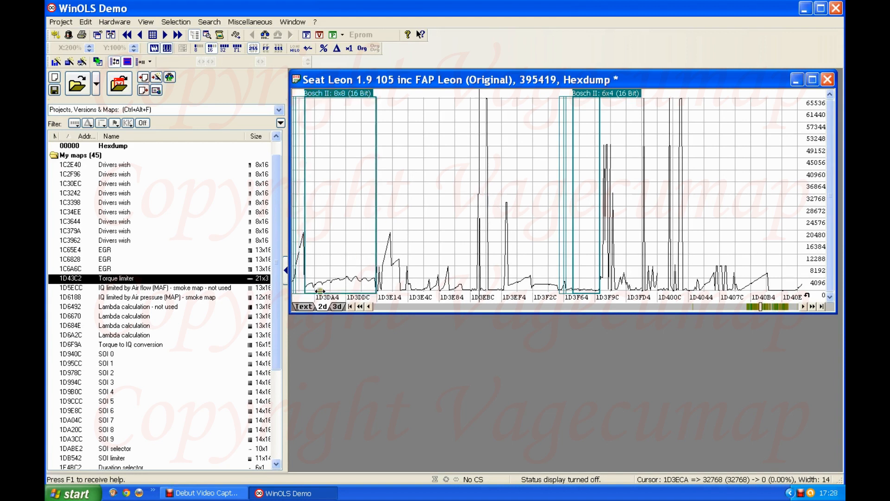
click(304, 306)
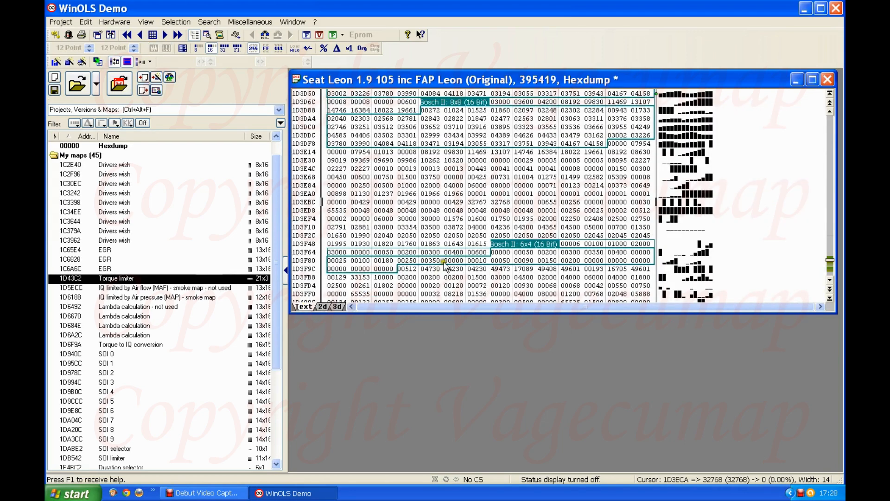
scroll(494, 156, down, 1)
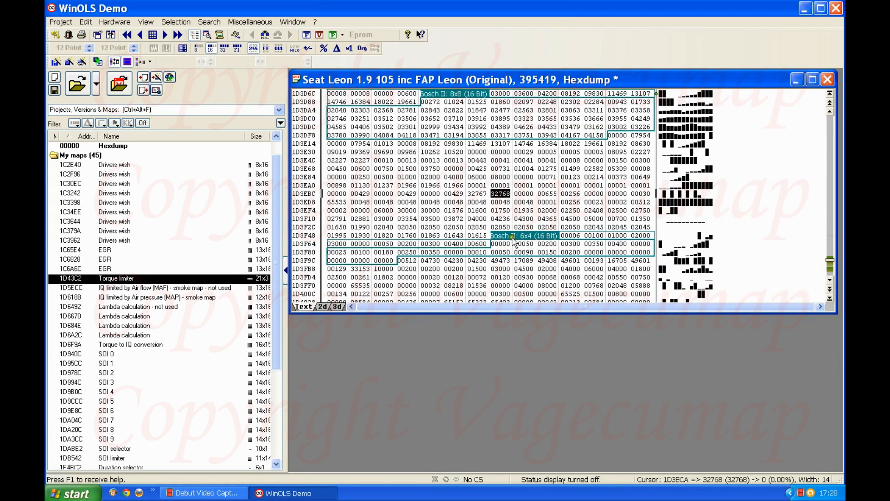
Step: Inspect the consecutive 16-bit values from address 1D3EC8 to 1D3ECE
click(480, 195)
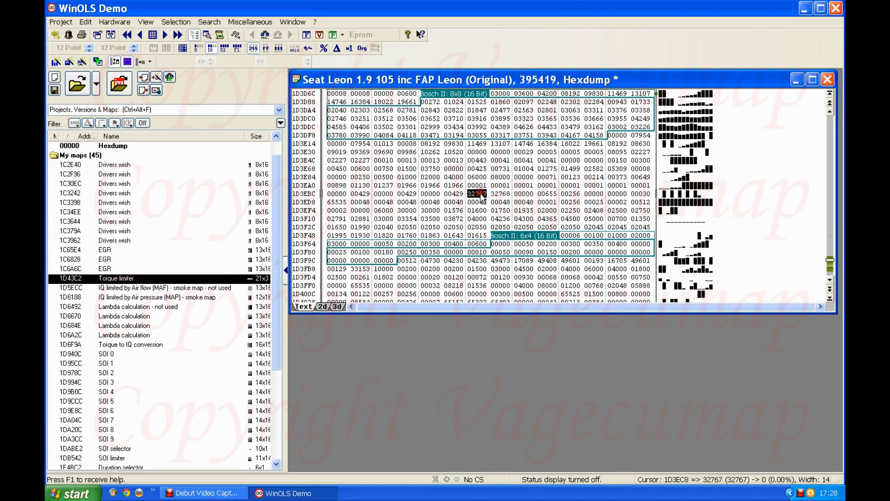
click(496, 194)
click(473, 193)
drag(474, 193, 497, 194)
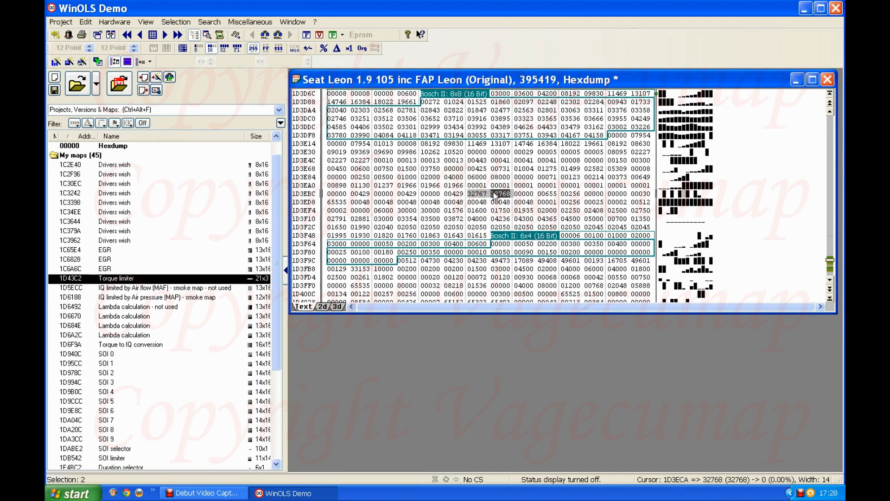
click(495, 194)
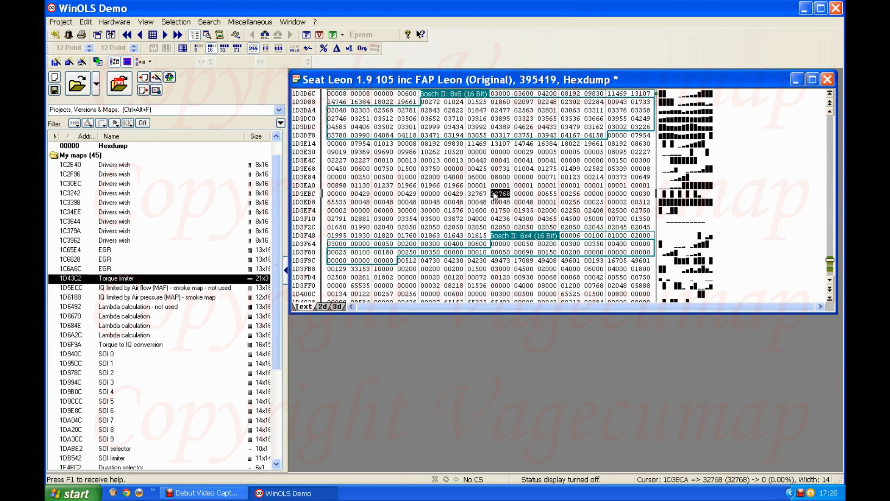
click(484, 193)
click(523, 197)
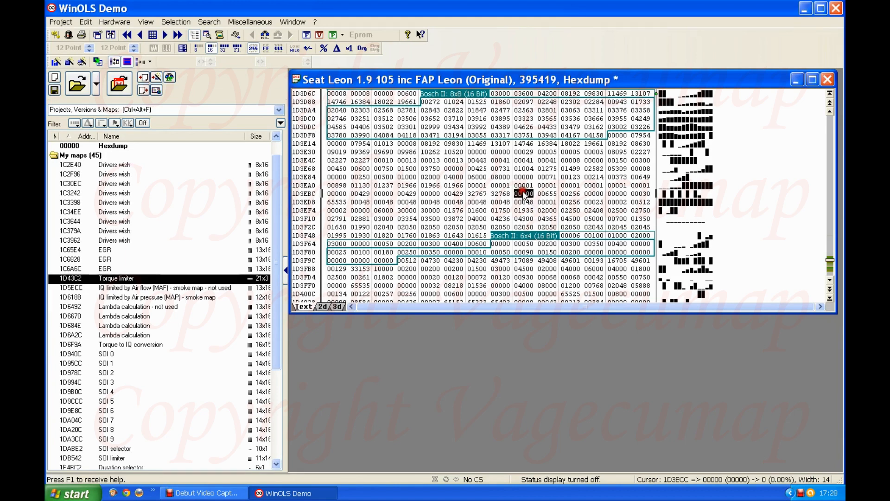
click(552, 196)
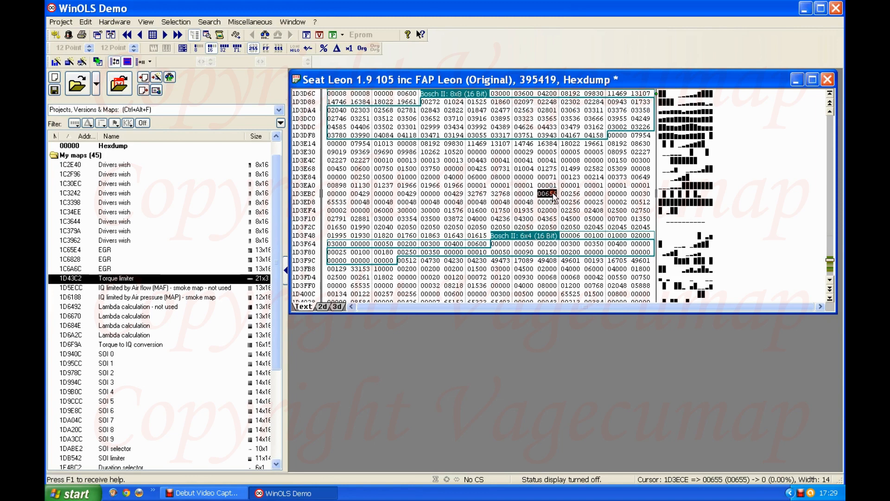
Step: Add the comment "dpf switch" with a background colour to the value at address 1D3ED0
click(574, 193)
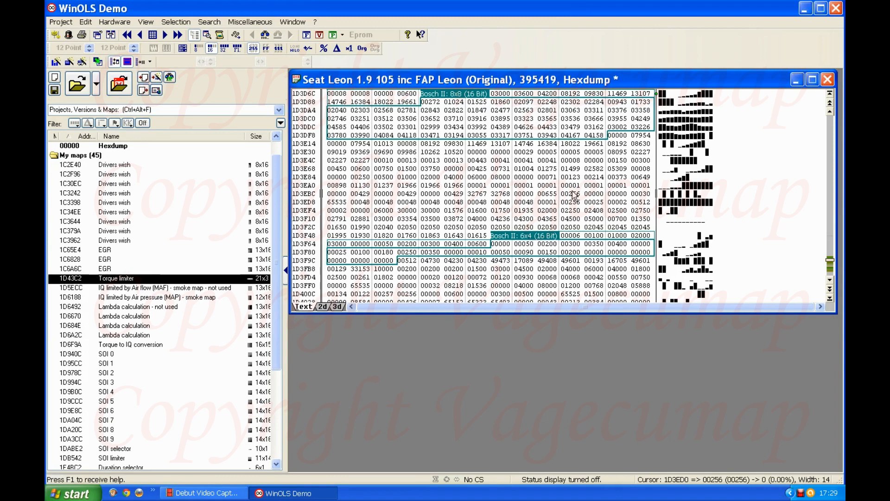
right_click(575, 198)
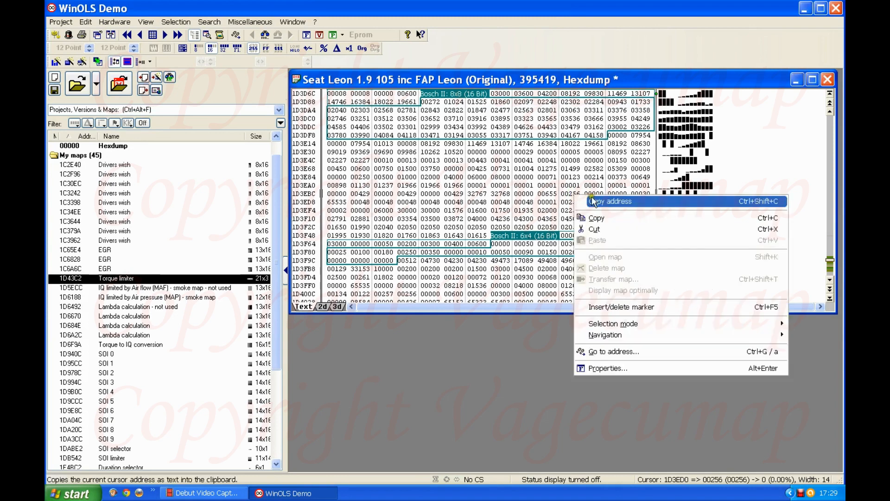
click(567, 194)
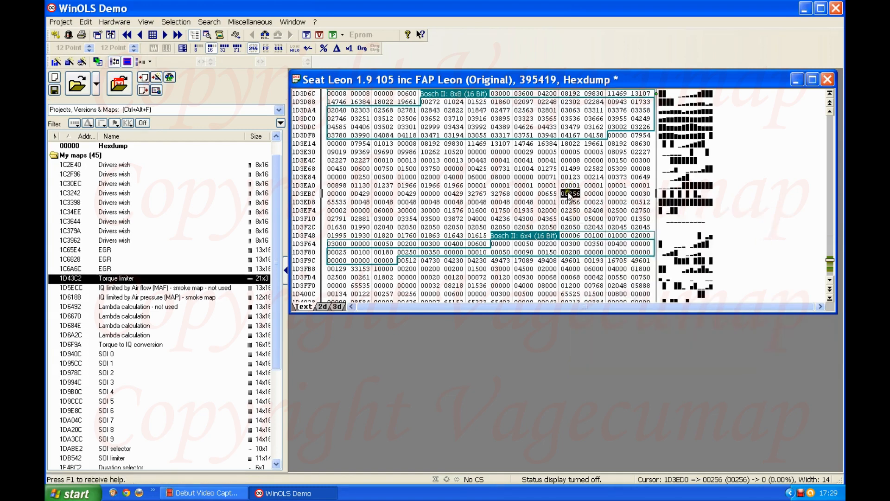
click(209, 22)
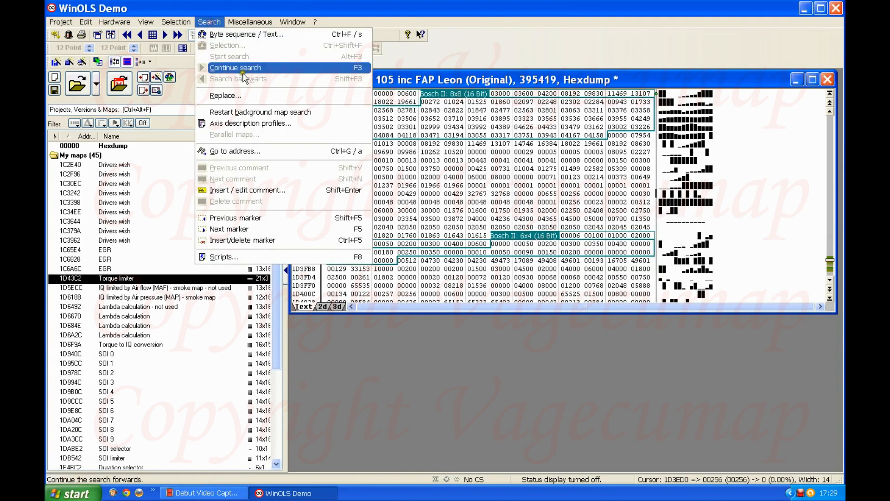
click(248, 191)
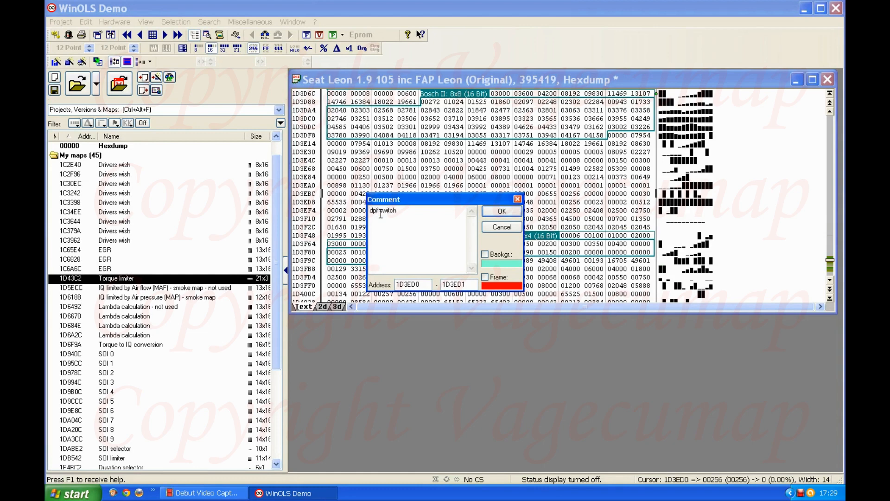
click(484, 255)
click(501, 211)
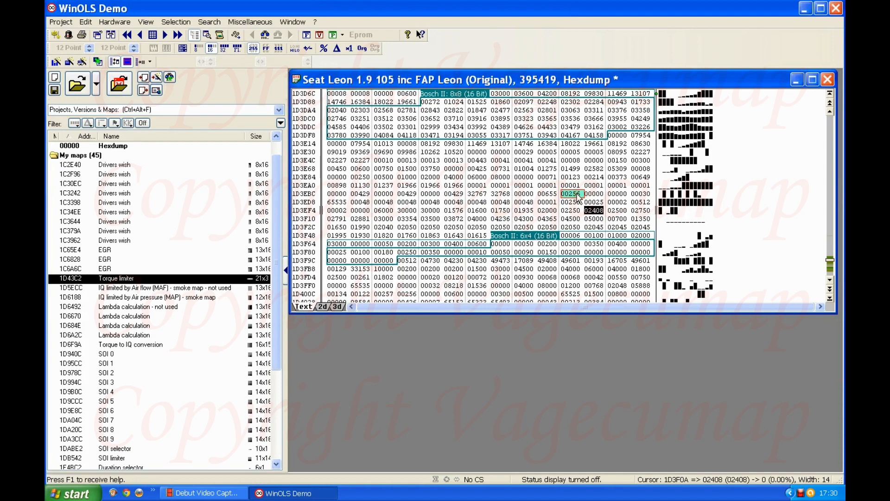
key(Left)
key(Left)
key(Left)
key(Left)
key(Left)
key(Up)
key(Up)
key(Up)
click(570, 177)
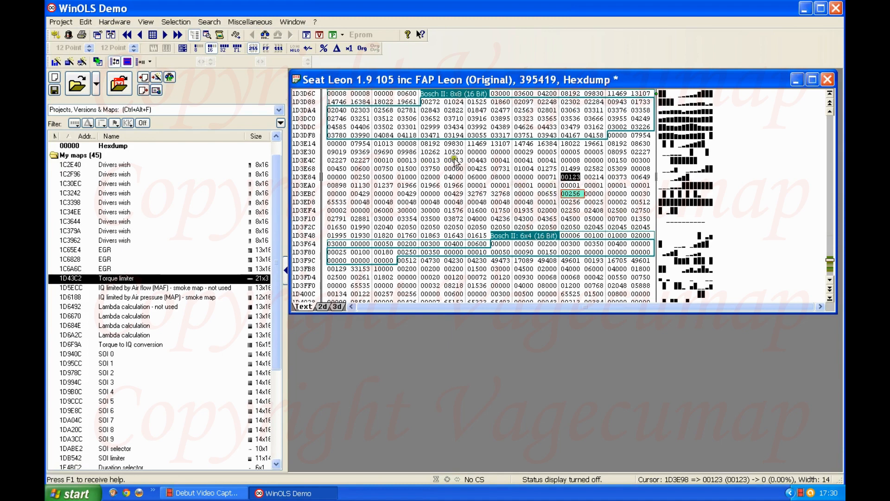
Step: Display the hexdump as 8-bit values and bring the commented bytes at 1D3ED0 into view
click(199, 49)
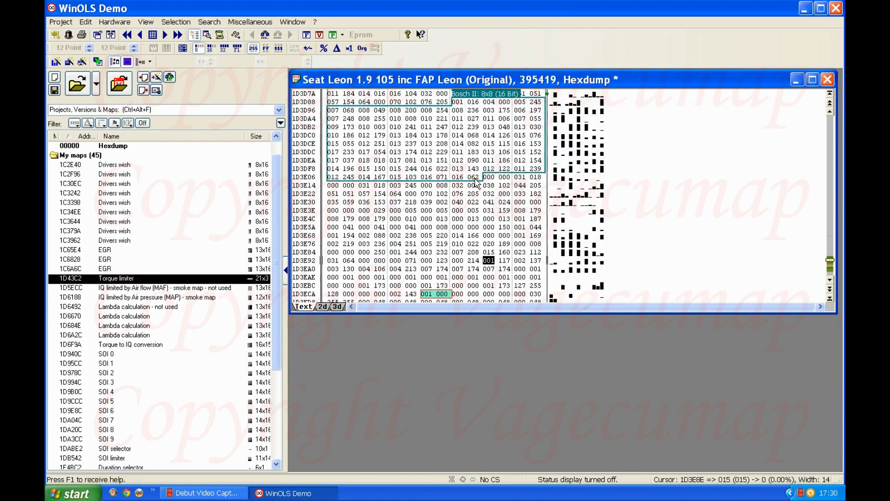
scroll(476, 186, down, 3)
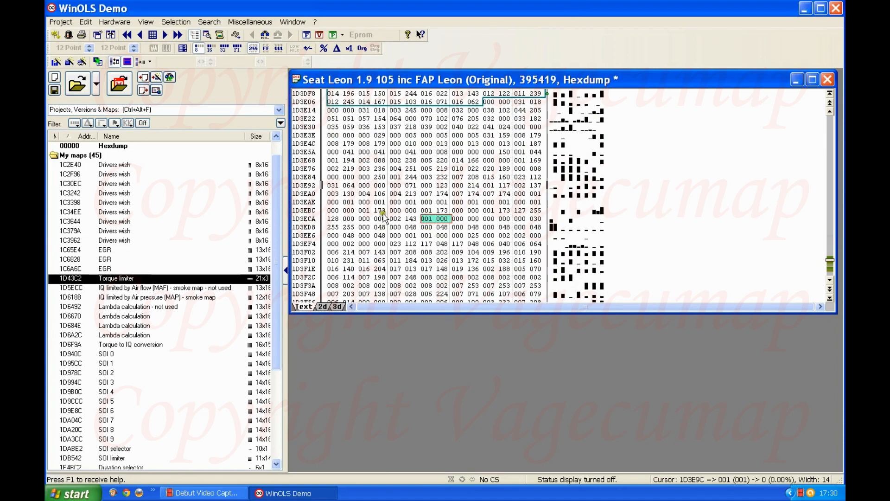
scroll(450, 228, down, 1)
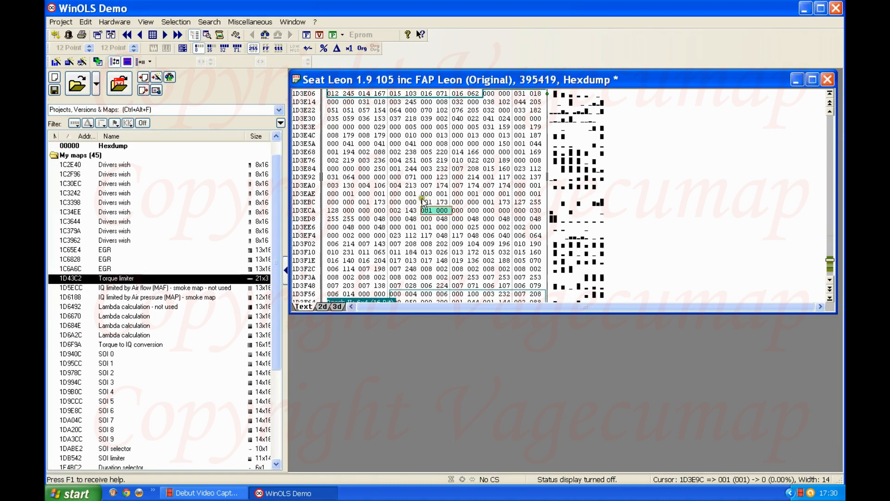
Step: Create a 1x1 map from the first byte of the commented value at address 1D3ED0
click(428, 211)
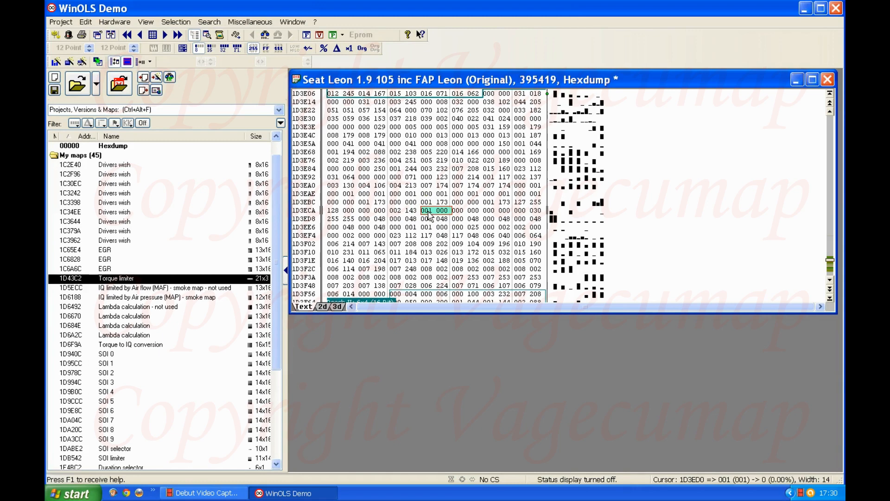
key(shift+Right)
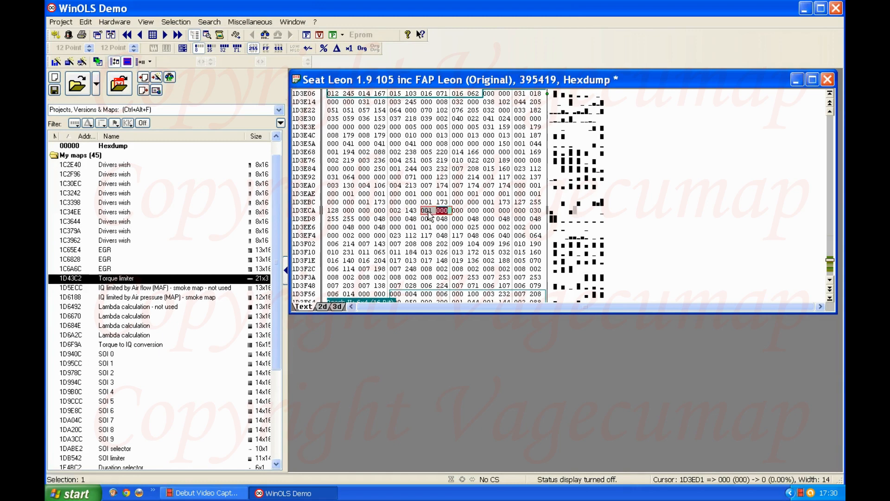
key(k)
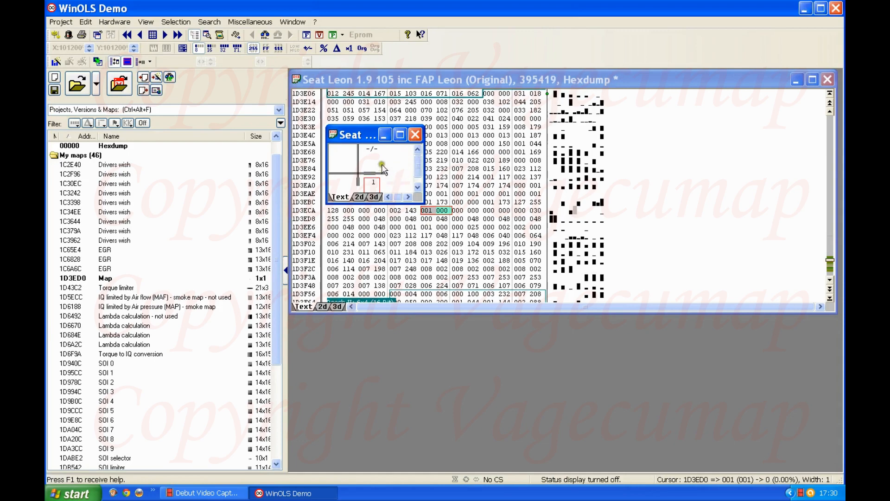
Step: Name the new 1x1 map at address 1D3ED0 "DPF switch - switched ON" and close its map window
key(ctrl+e)
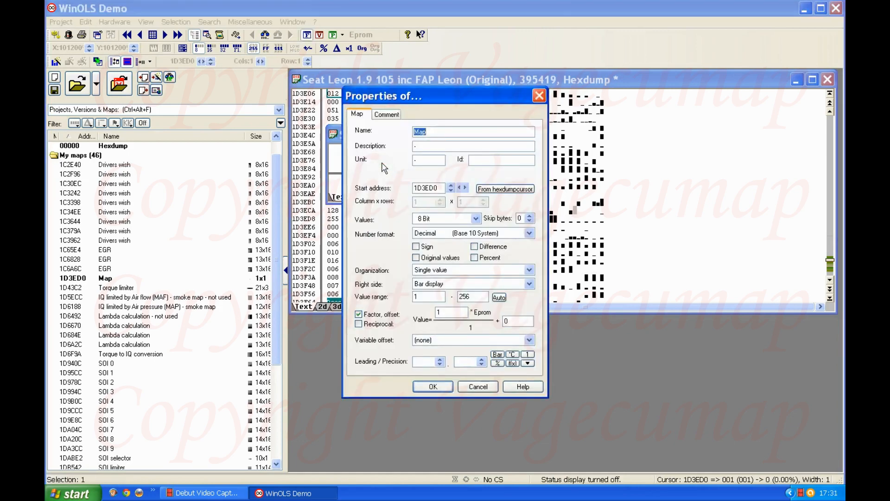
text(DPF switch - switched ON)
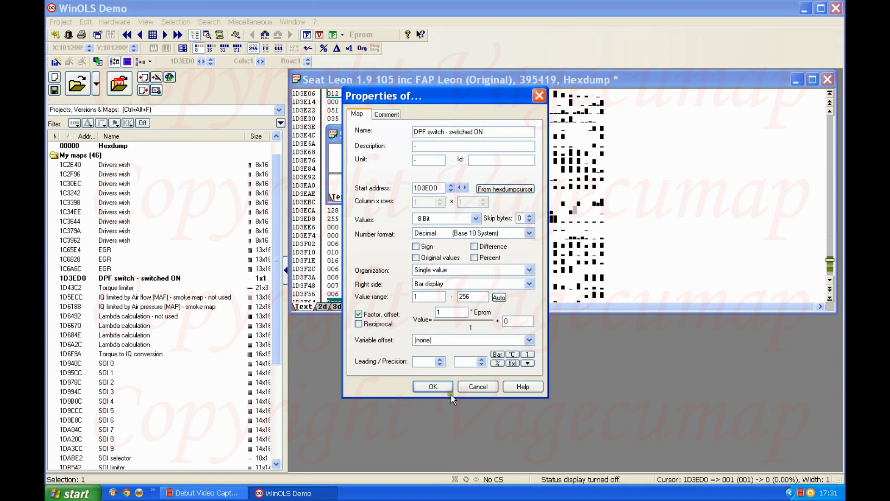
click(436, 387)
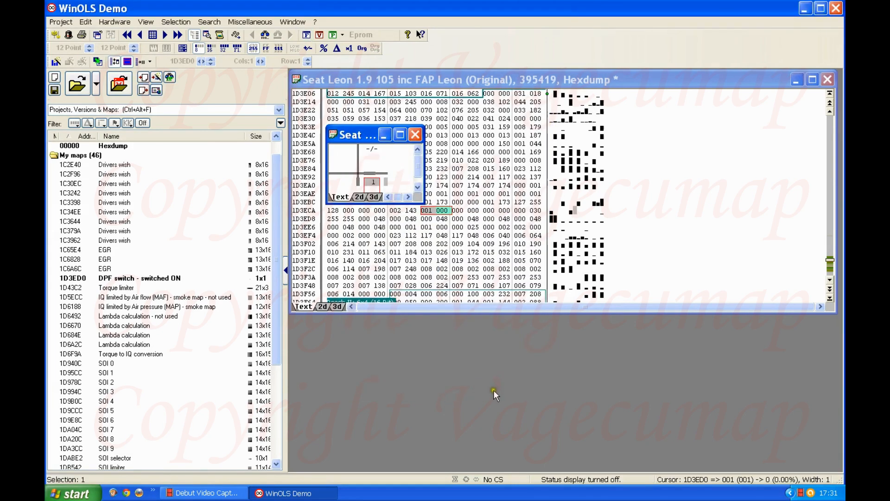
click(415, 134)
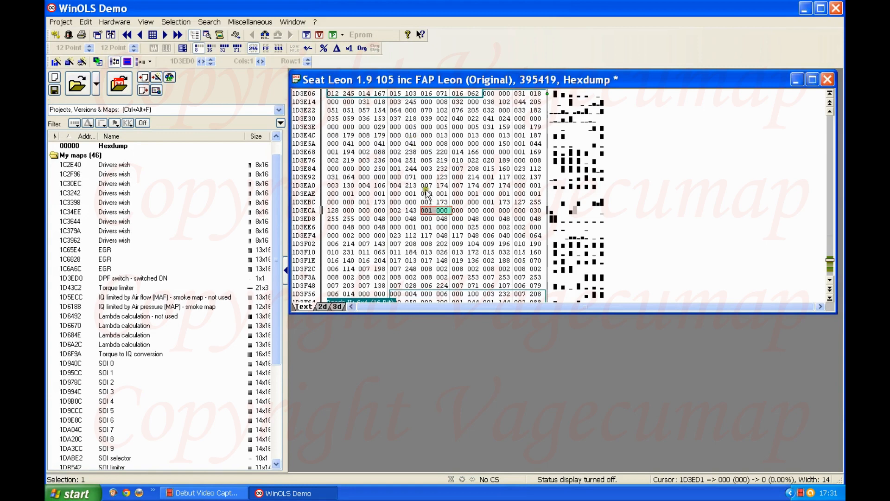
Step: Display the hexdump as 16-bit values and delete the comment from the value at address 1D3ED0
click(211, 48)
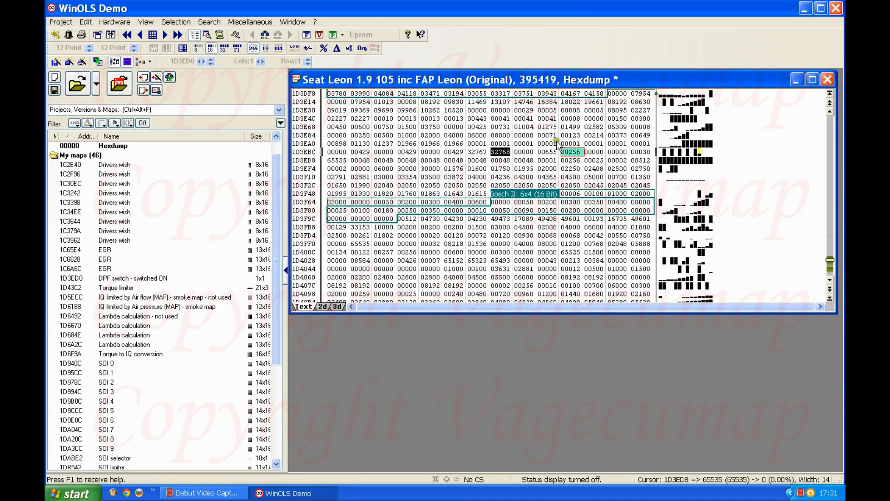
right_click(579, 153)
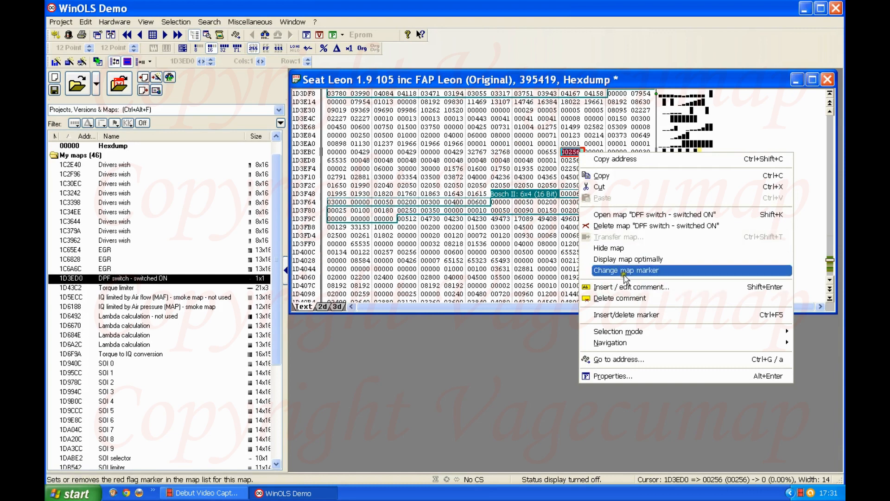
click(632, 297)
click(575, 169)
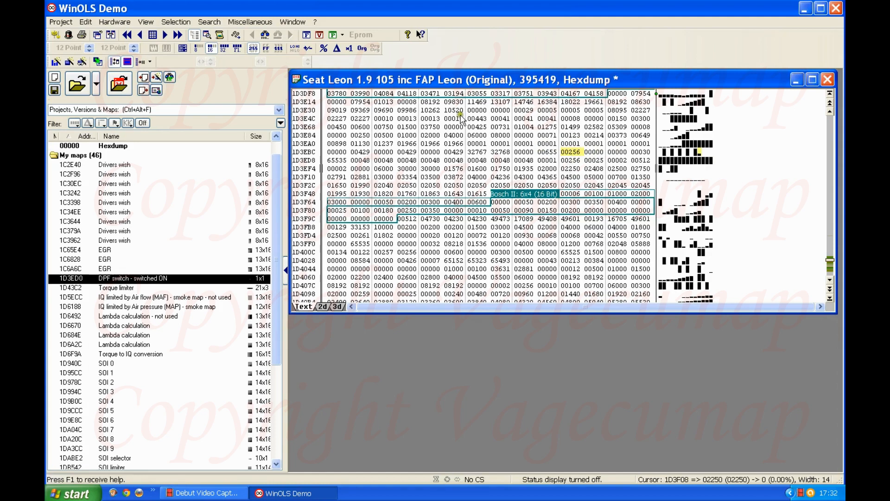
Step: Compare the DPF switch at 1D3ED0 in 8-bit and 16-bit display, and set its 16-bit value to 0
click(198, 49)
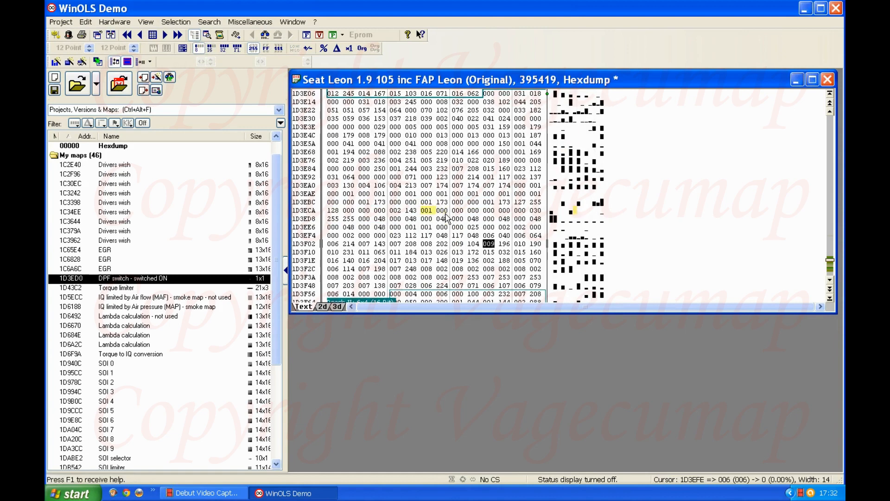
click(211, 49)
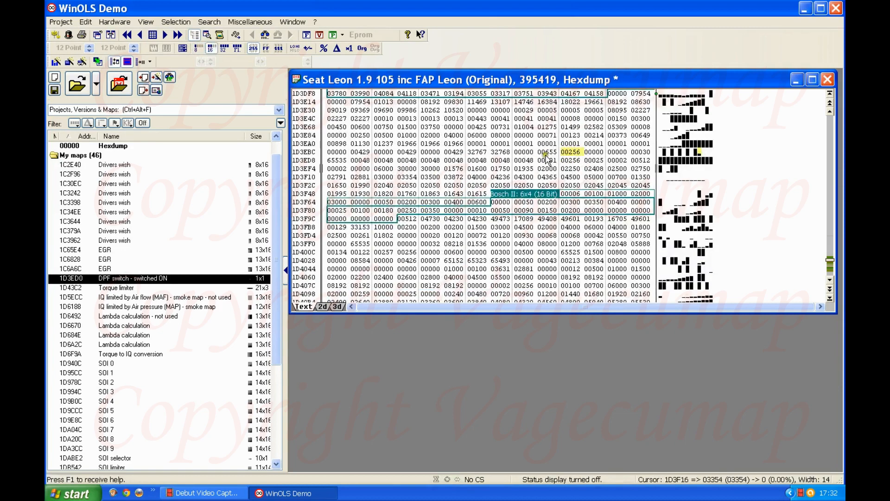
click(575, 152)
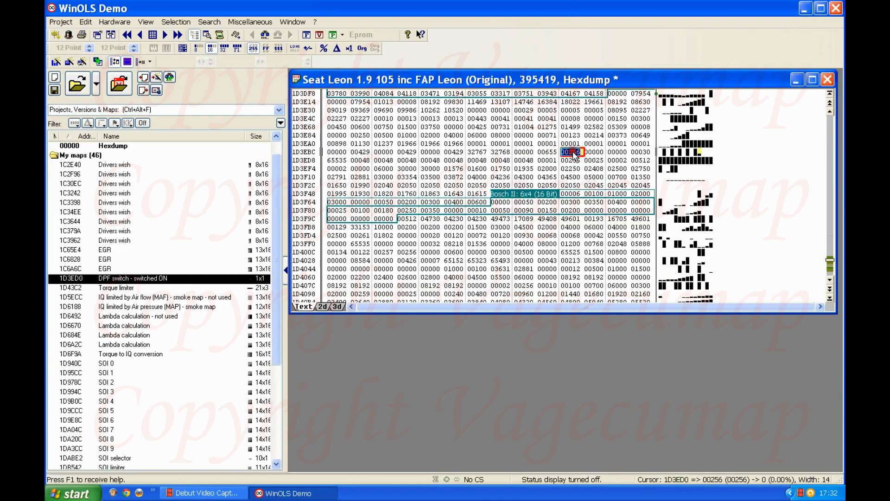
text(0)
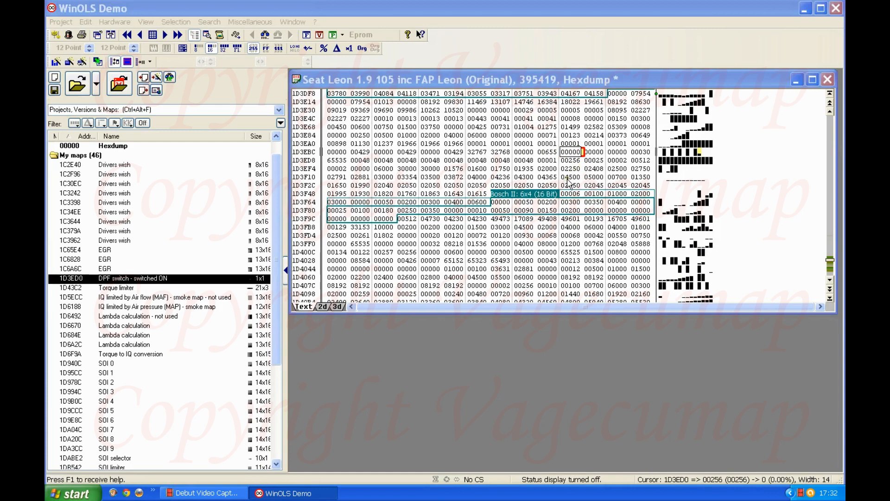
text(000)
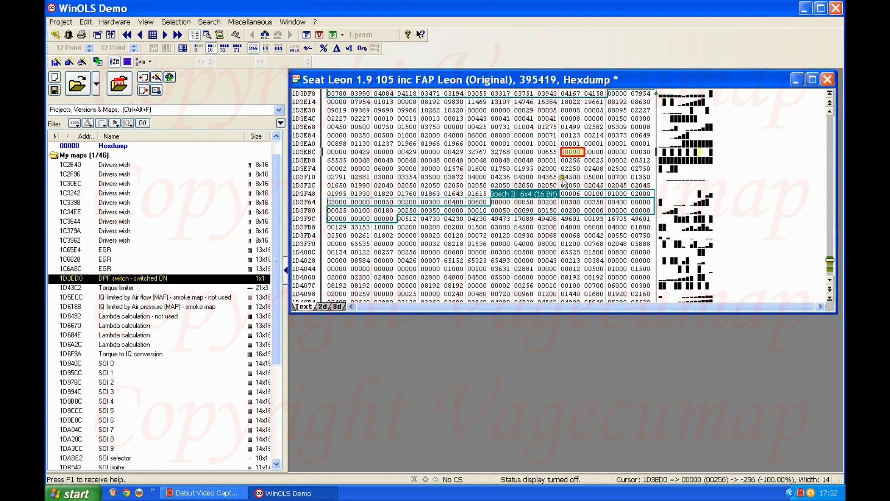
click(573, 169)
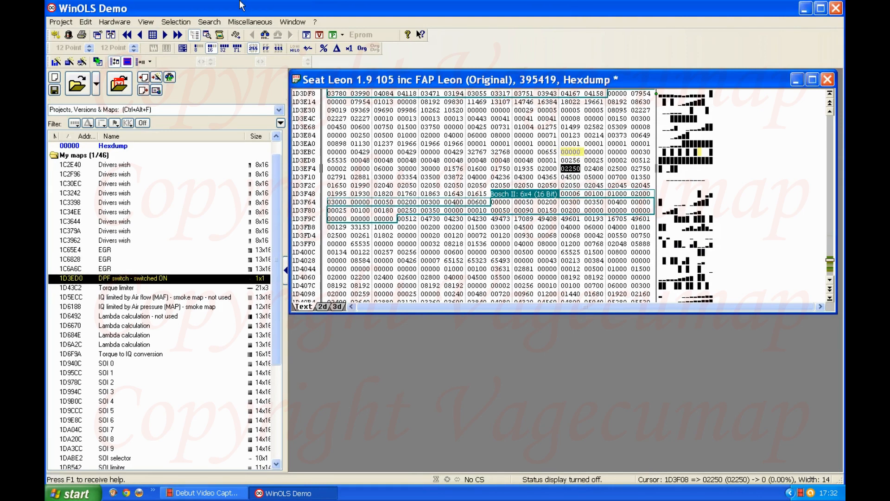
Step: Set the DPF switch byte at 1D3ED0 to 1 in 8-bit display, and return the hexdump to 16-bit values
click(197, 48)
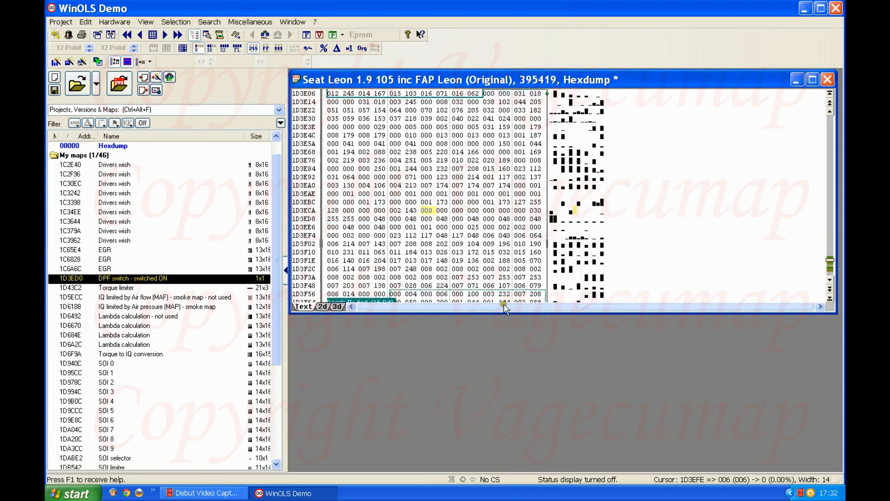
click(429, 210)
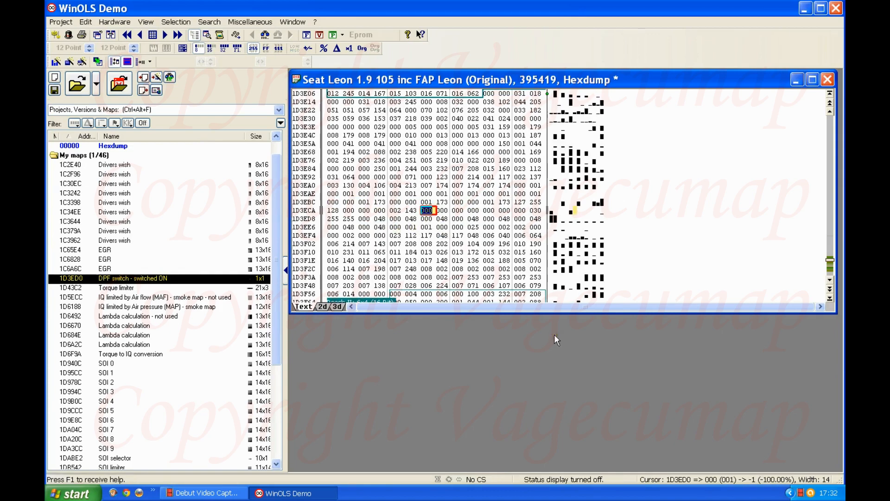
text(0)
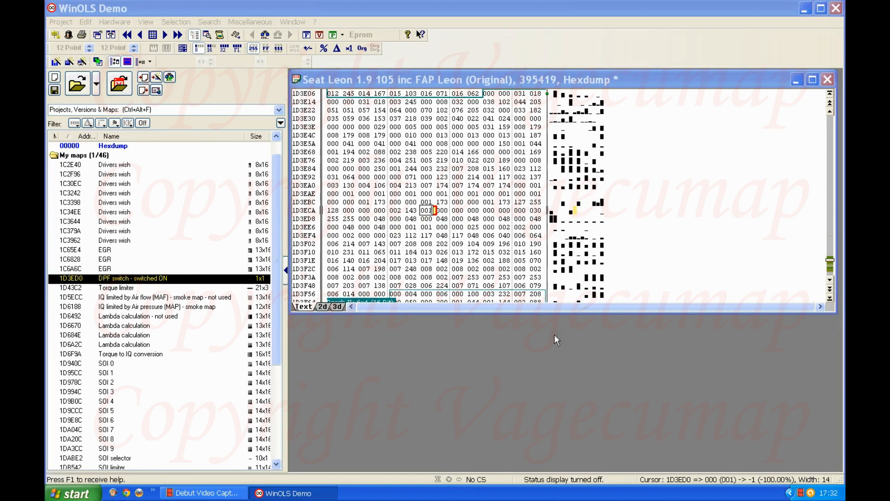
key(Return)
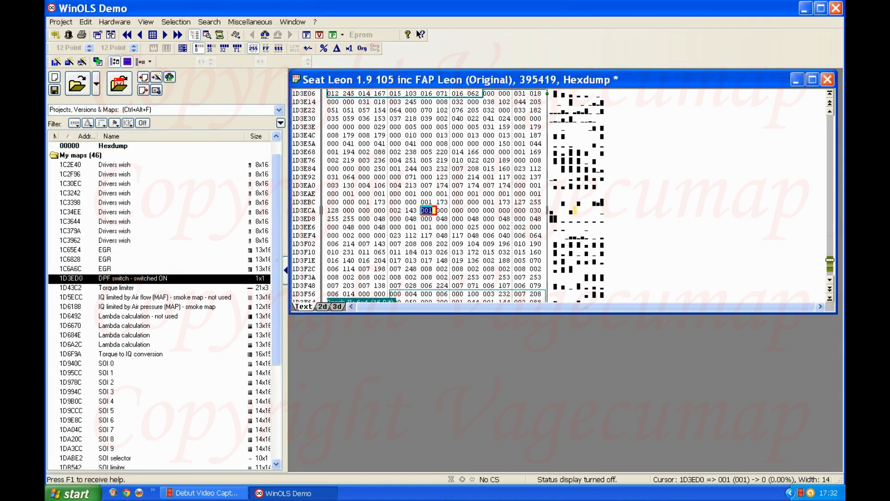
click(212, 48)
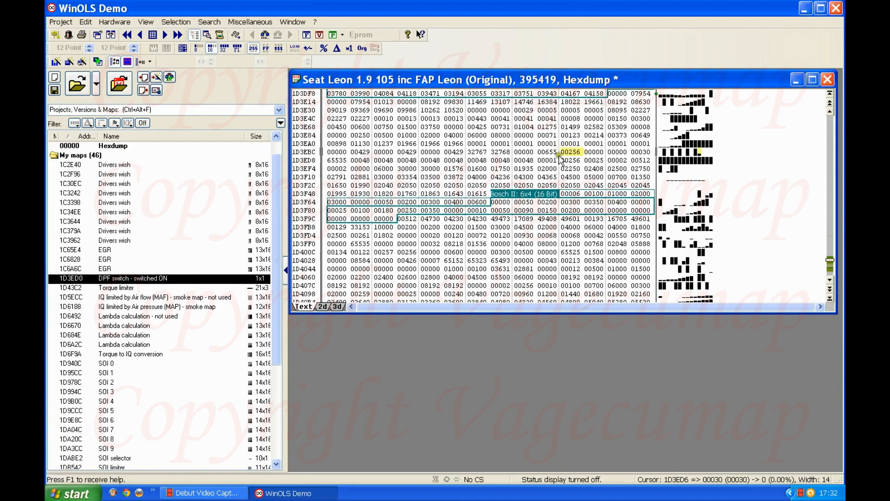